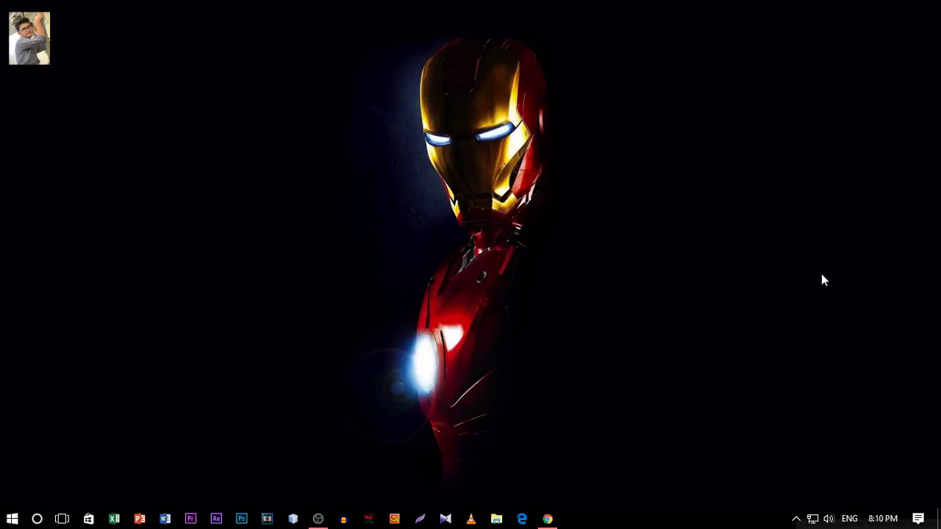
Restore the Chrome window from the taskbar and open a new blank tab.
click(548, 519)
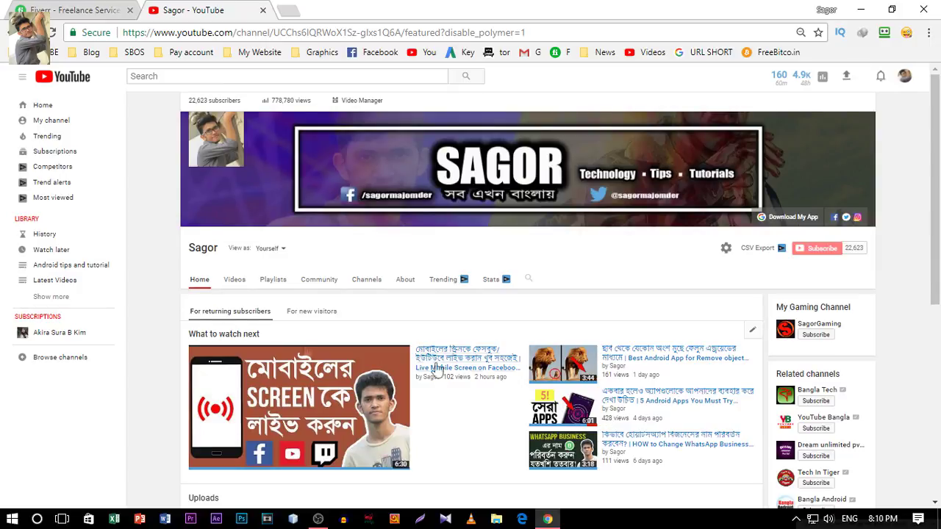
click(287, 11)
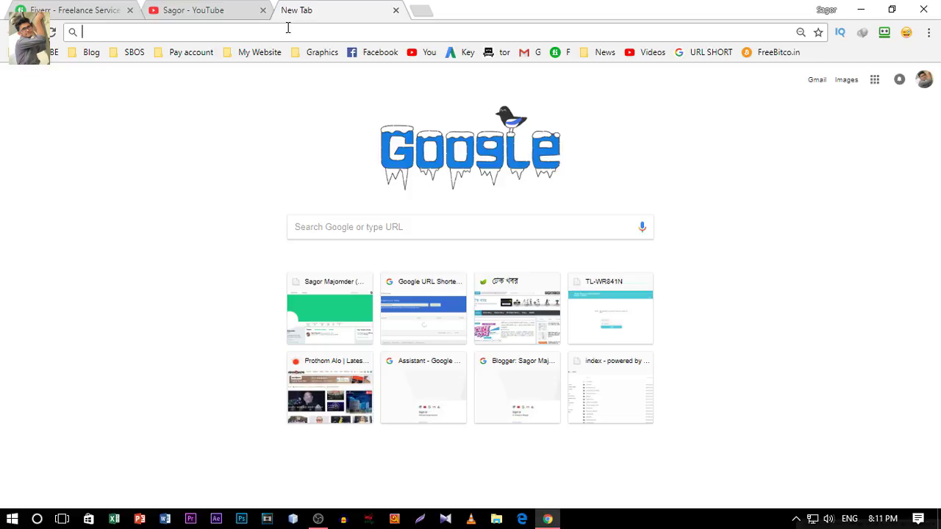
Load the TL-WR841N login page at 192.168.1.1 in the new tab.
text(1)
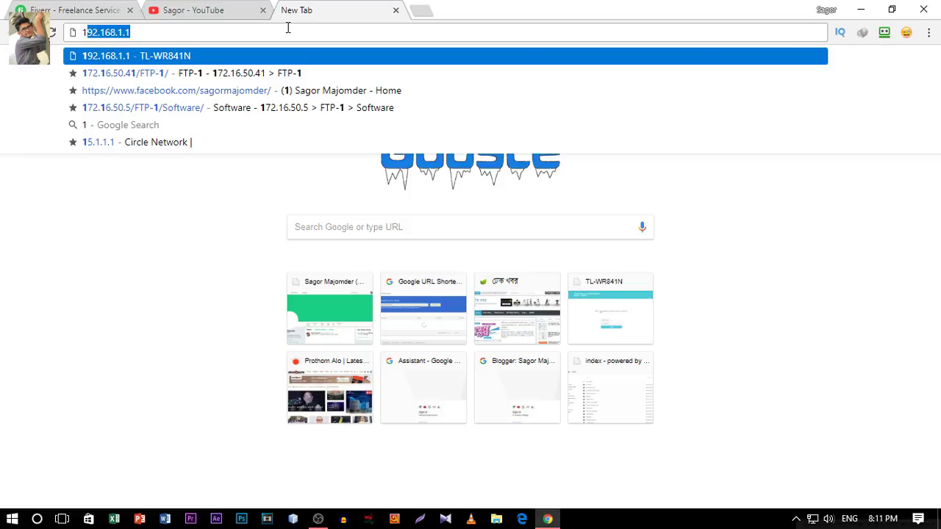
text(92.1)
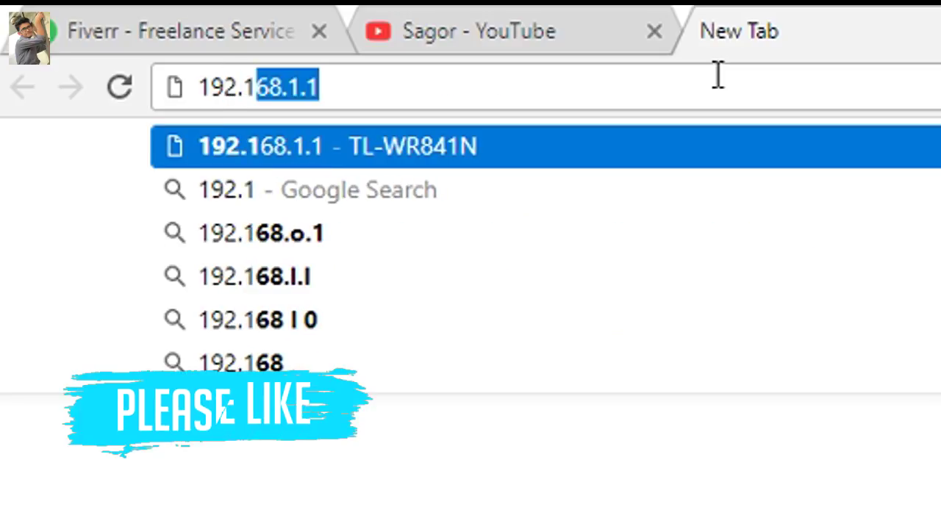
text(68.1.1)
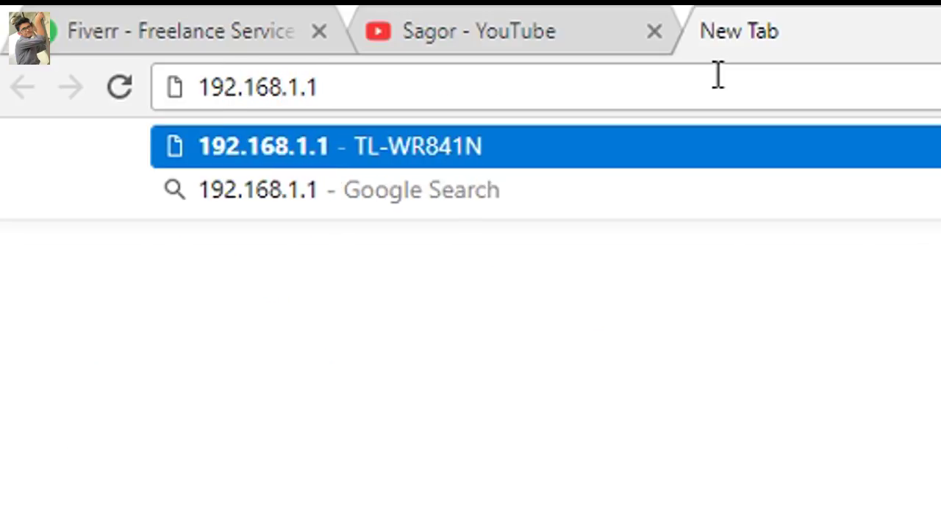
key(Return)
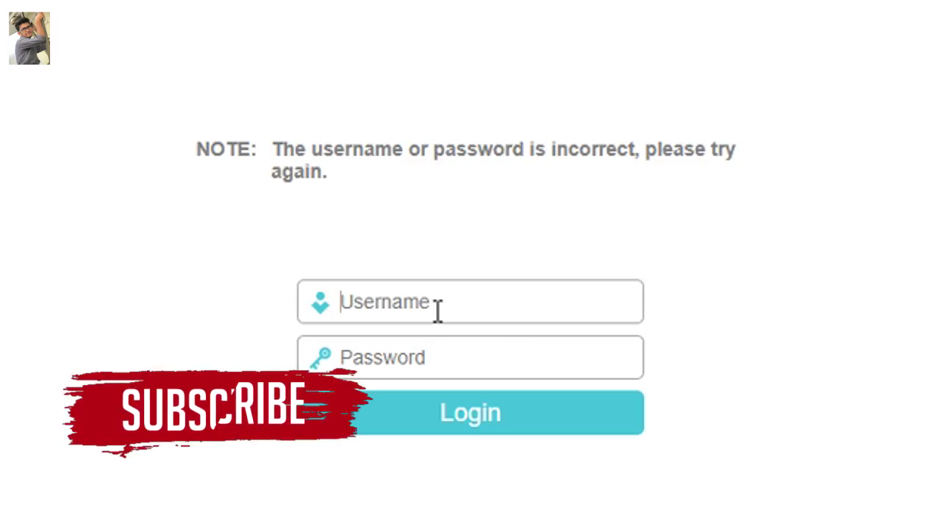
Submit the admin username and password on the router login form; it is rejected as incorrect.
text(admin)
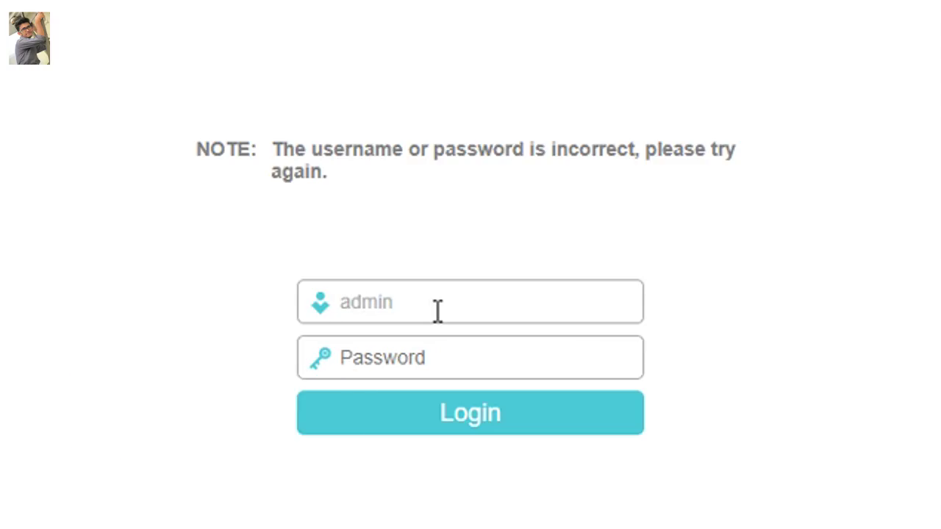
key(Tab)
text(adm)
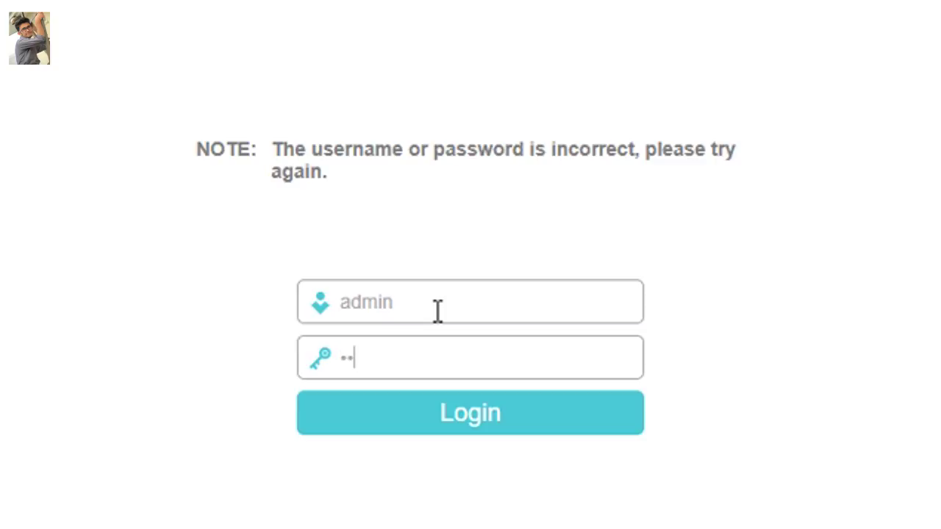
text(in)
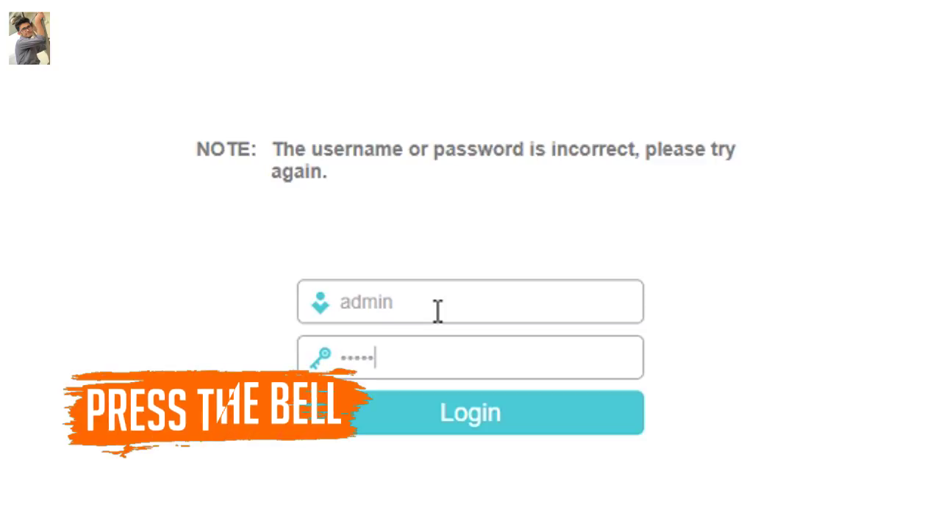
click(447, 416)
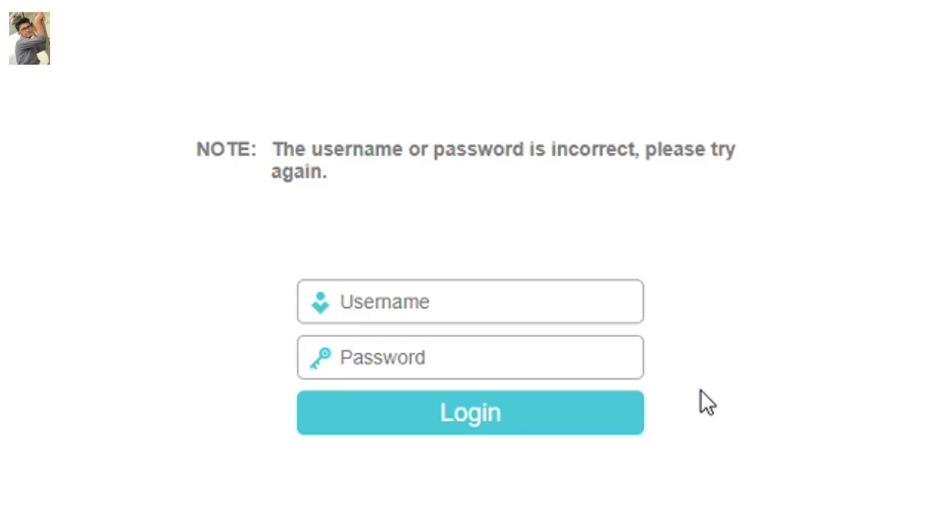
Re-enter the new admin username, fixing its typos, and start entering the new password.
text(sagormajomd)
key(BackSpace)
text(s)
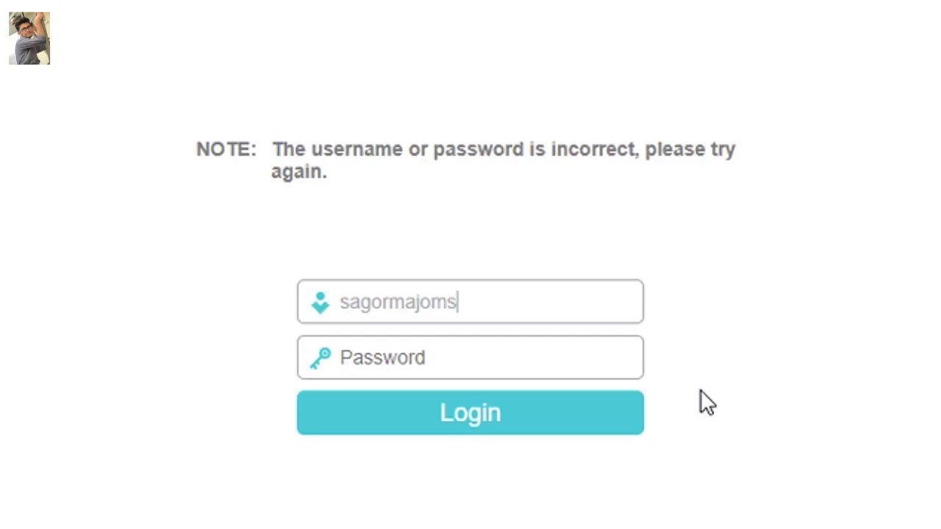
text(er)
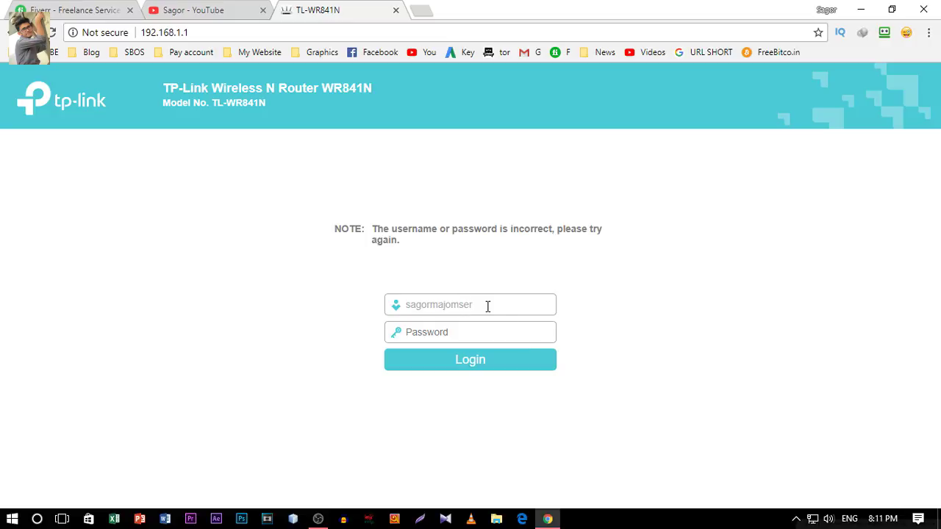
key(BackSpace)
key(BackSpace)
text(der)
click(471, 330)
text(admin)
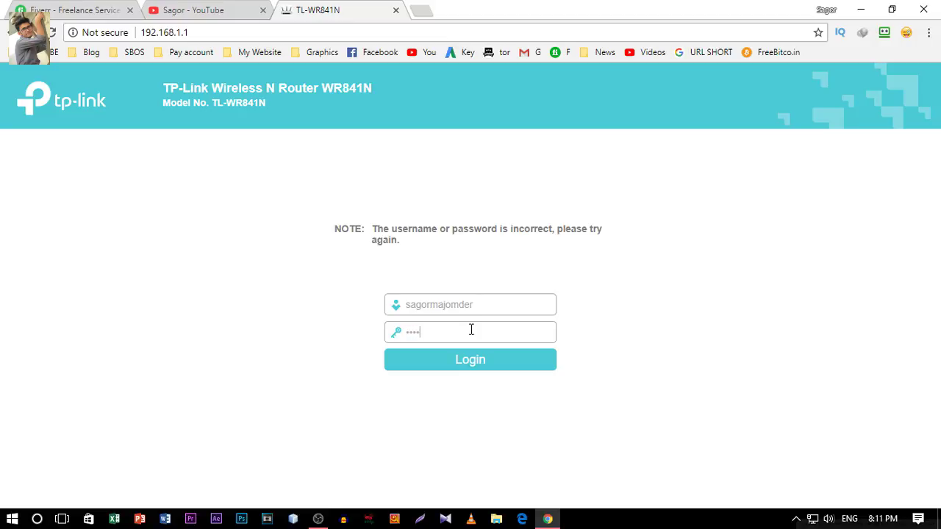
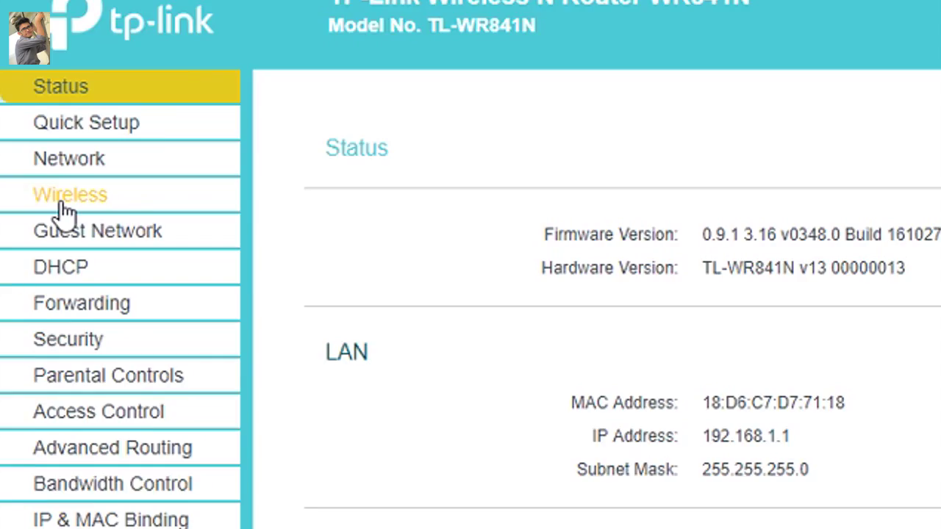
On Wireless Basic Settings, replace the network name Family with Sagor and save.
click(31, 193)
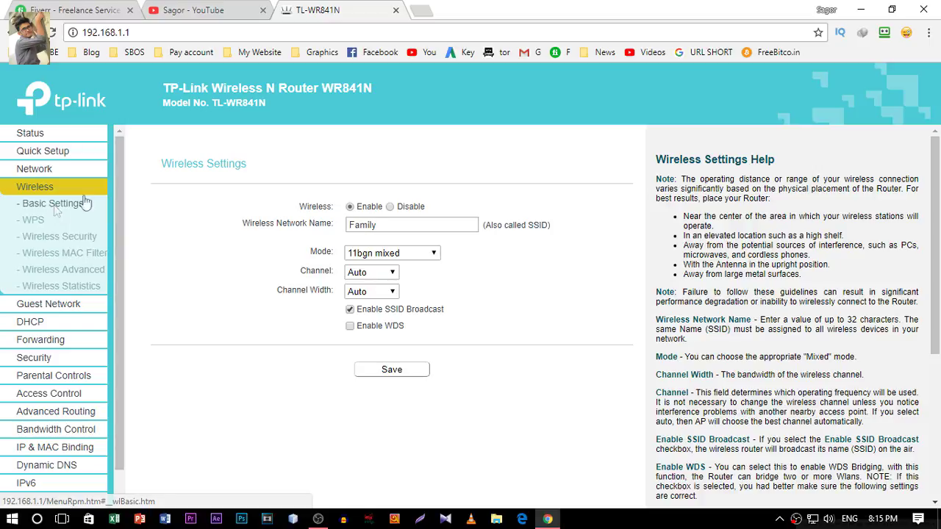
click(759, 271)
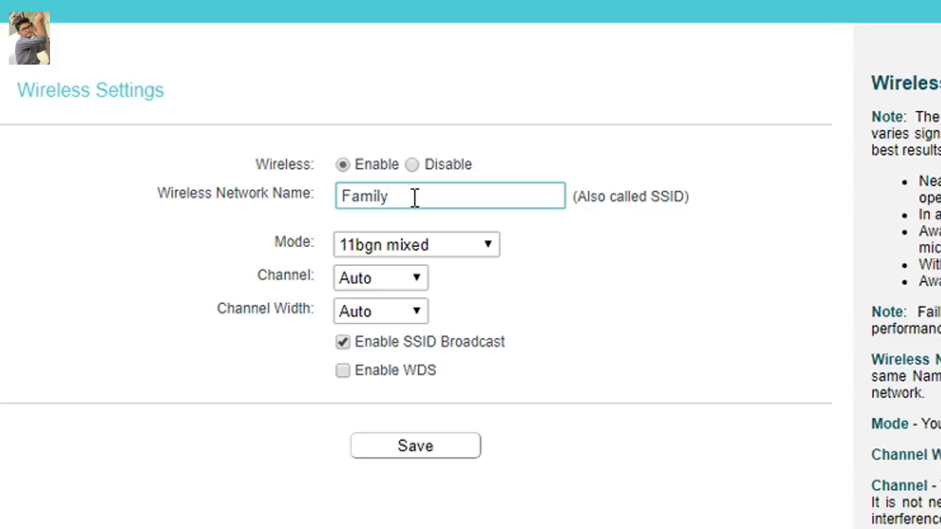
key(BackSpace)
key(BackSpace)
key(BackSpace)
key(BackSpace)
key(BackSpace)
key(BackSpace)
text(Sagor)
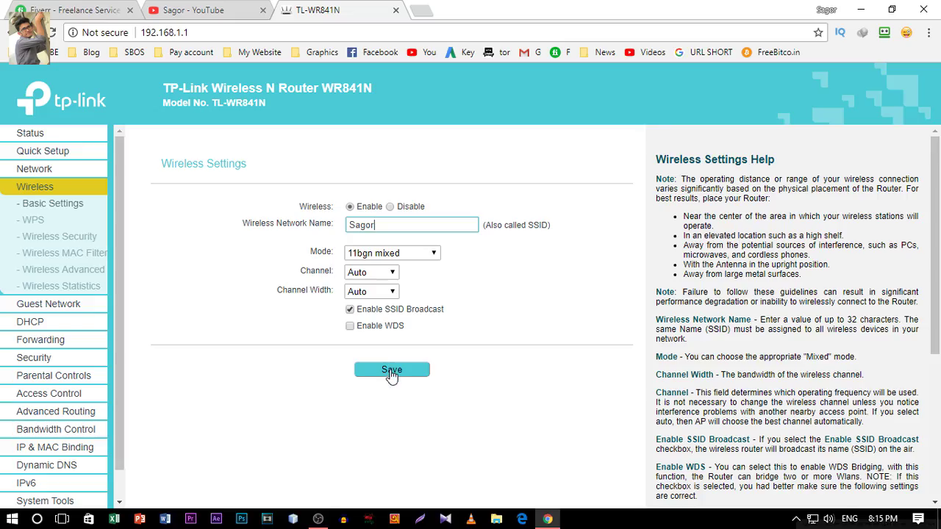
click(413, 450)
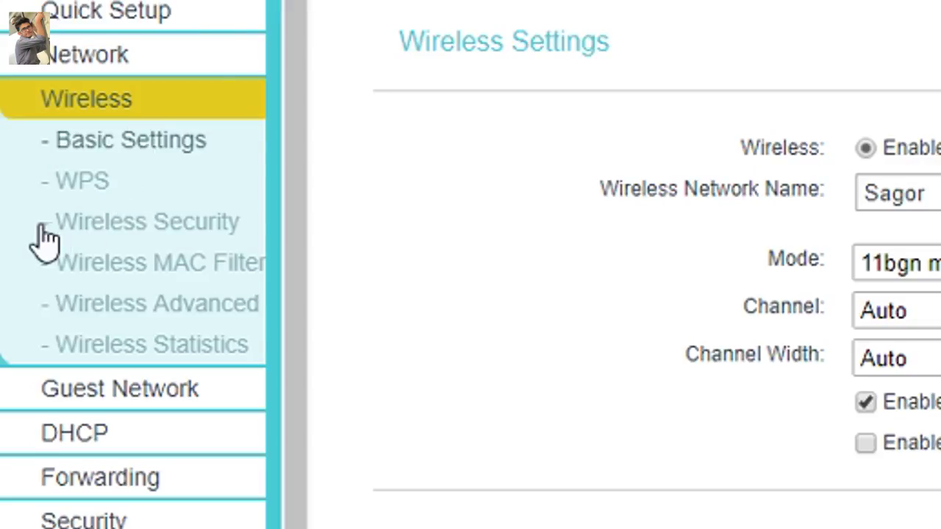
Bring up the Wireless Security page with WPA/WPA2 - Personal selected.
click(88, 236)
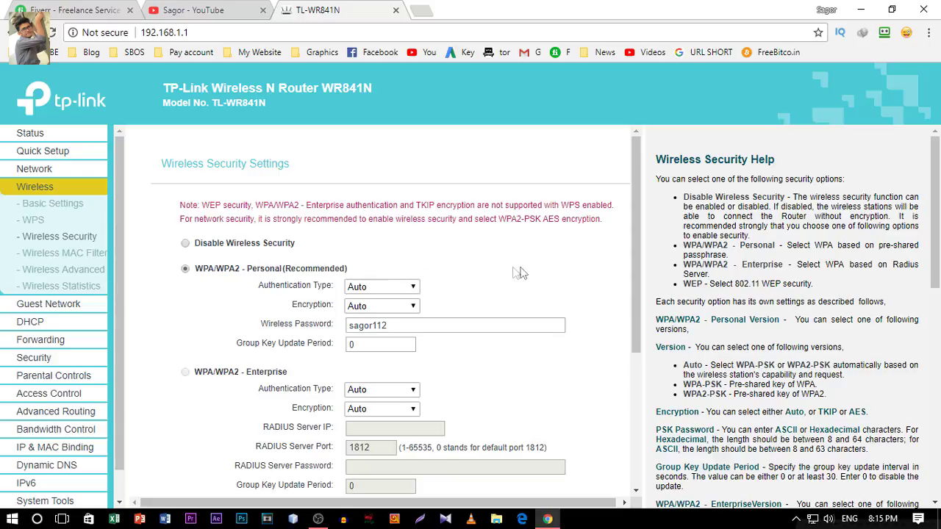
scroll(521, 271, down, 2)
scroll(521, 270, down, 1)
scroll(521, 271, up, 4)
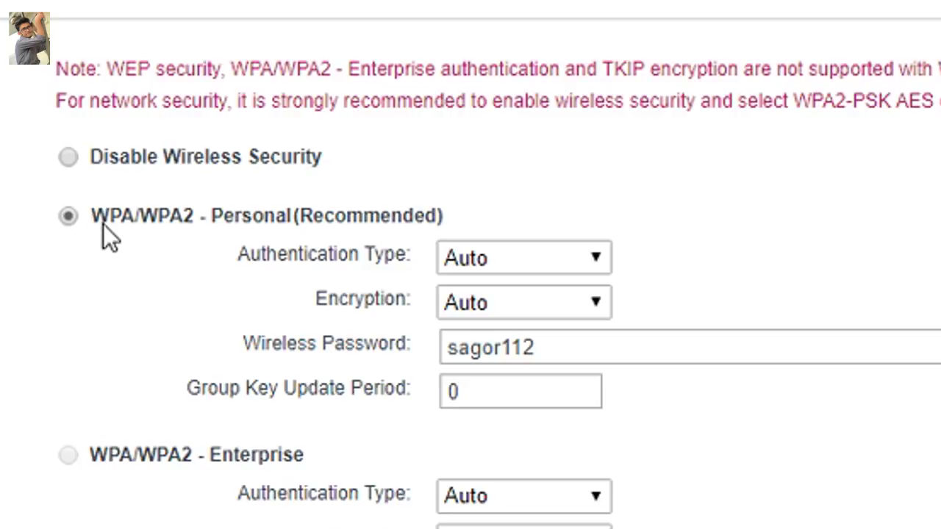
drag(89, 216, 194, 215)
click(186, 279)
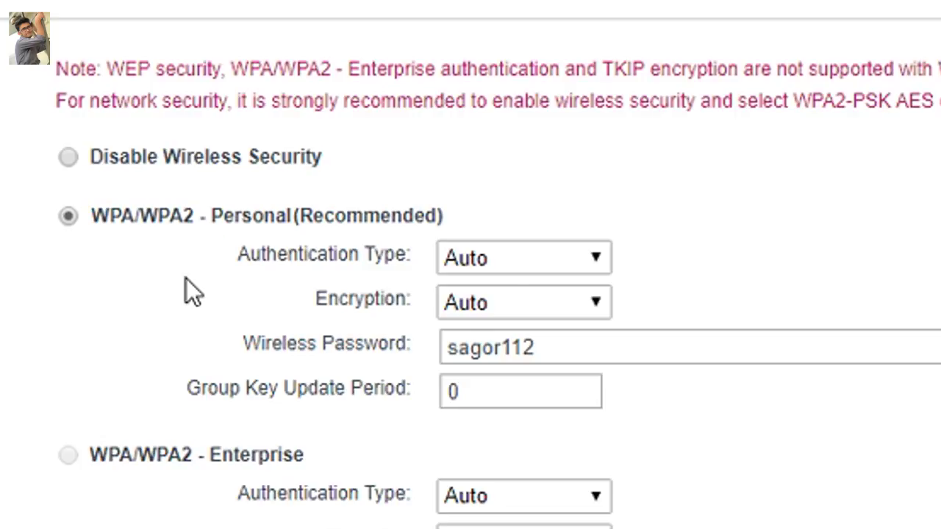
scroll(186, 279, down, 6)
scroll(186, 278, up, 3)
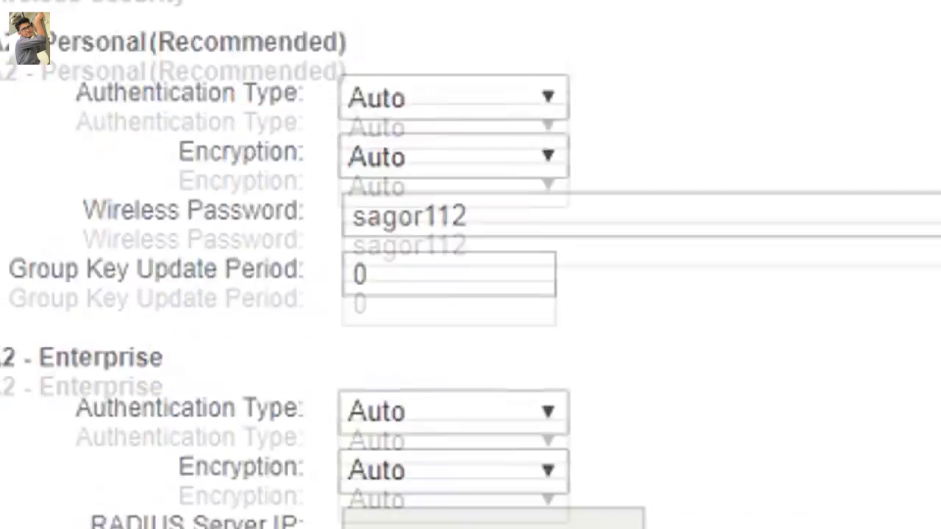
Replace the old Wireless Password with a new password.
drag(83, 362, 443, 357)
drag(507, 361, 330, 385)
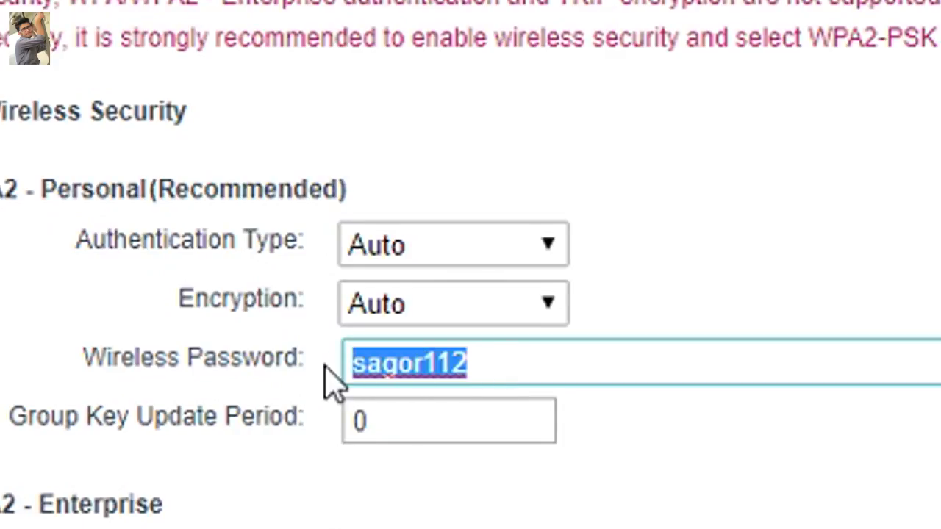
key(BackSpace)
text(1)
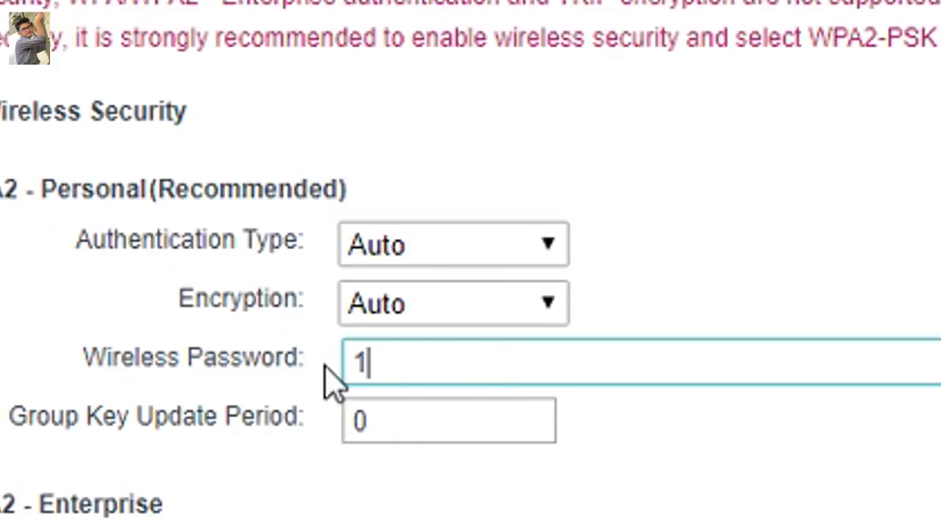
text(23456789)
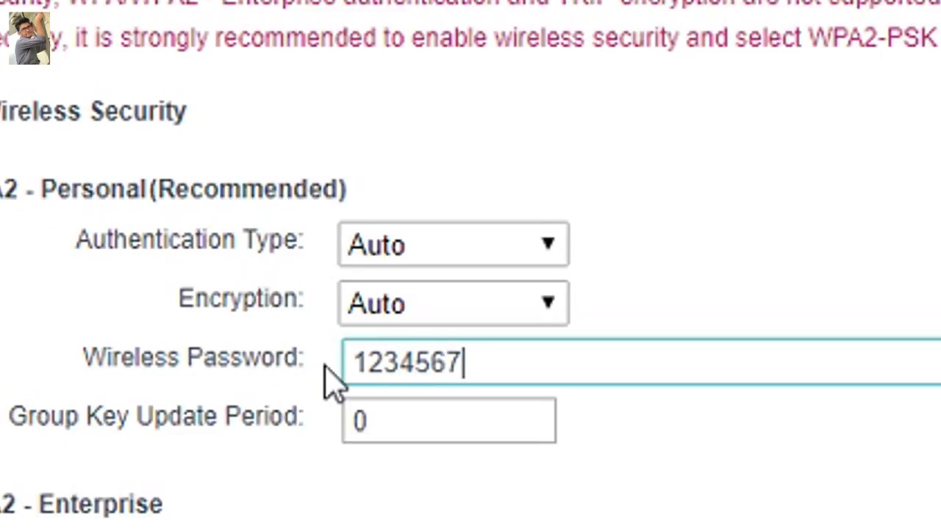
click(4, 353)
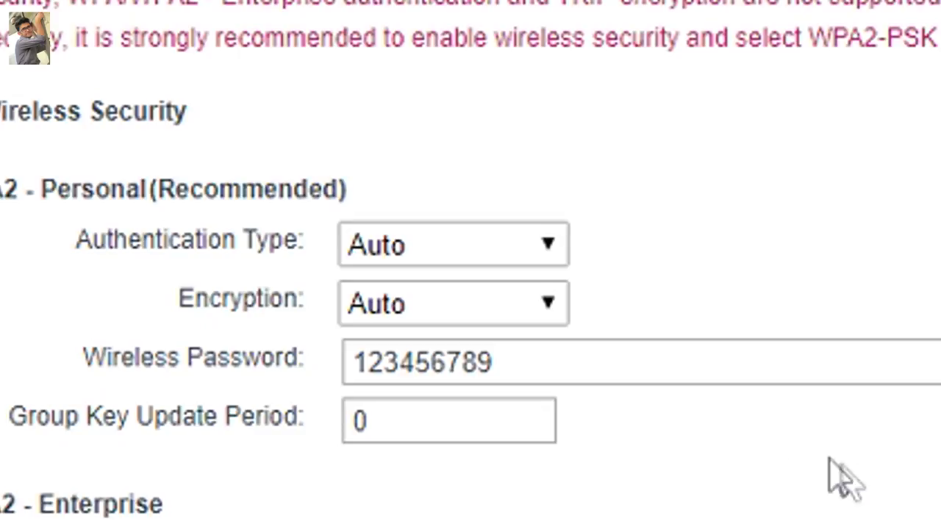
click(552, 363)
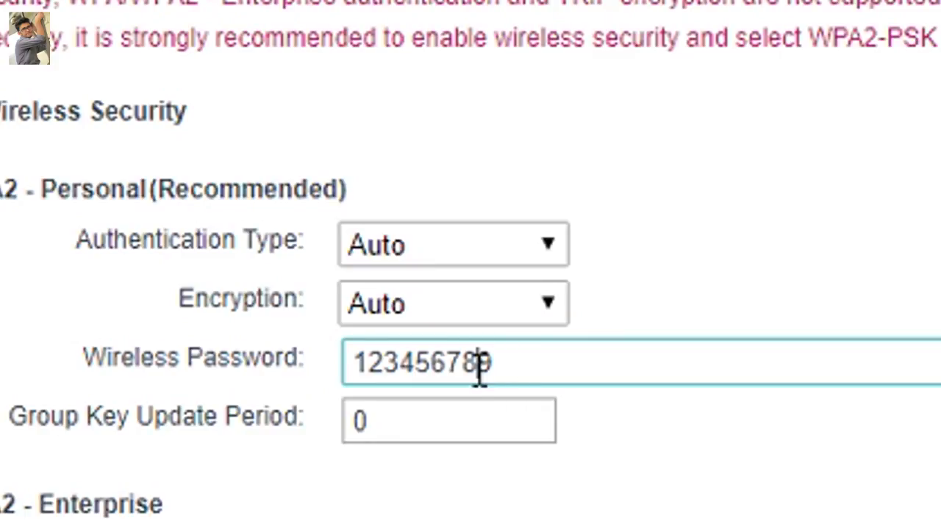
drag(480, 364, 351, 372)
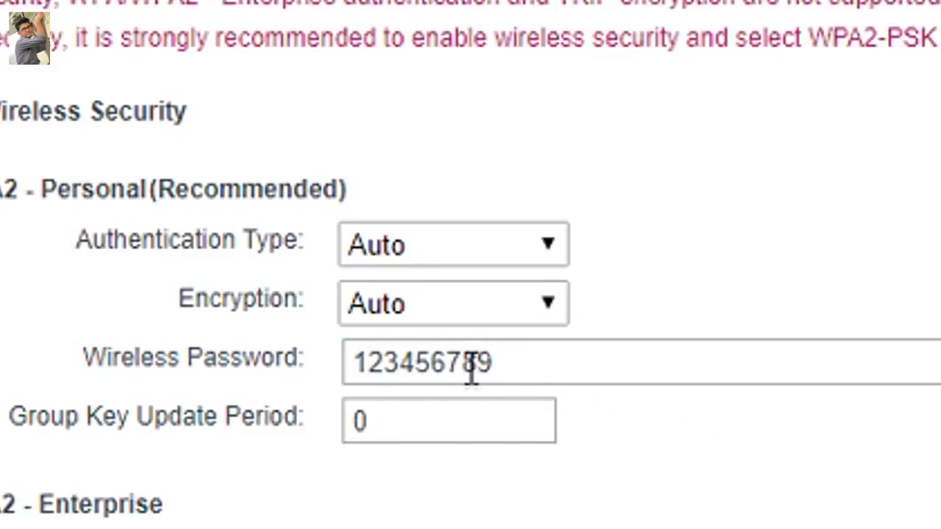
drag(487, 360, 375, 371)
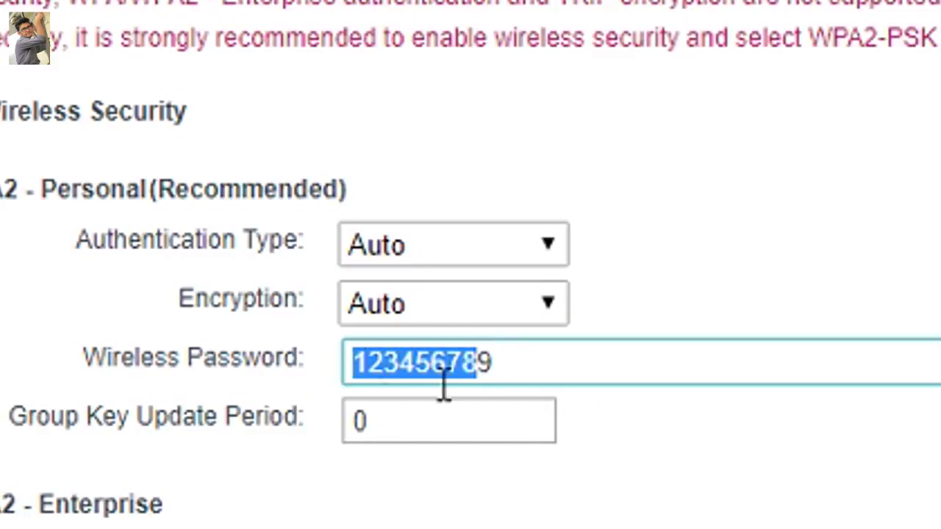
click(910, 525)
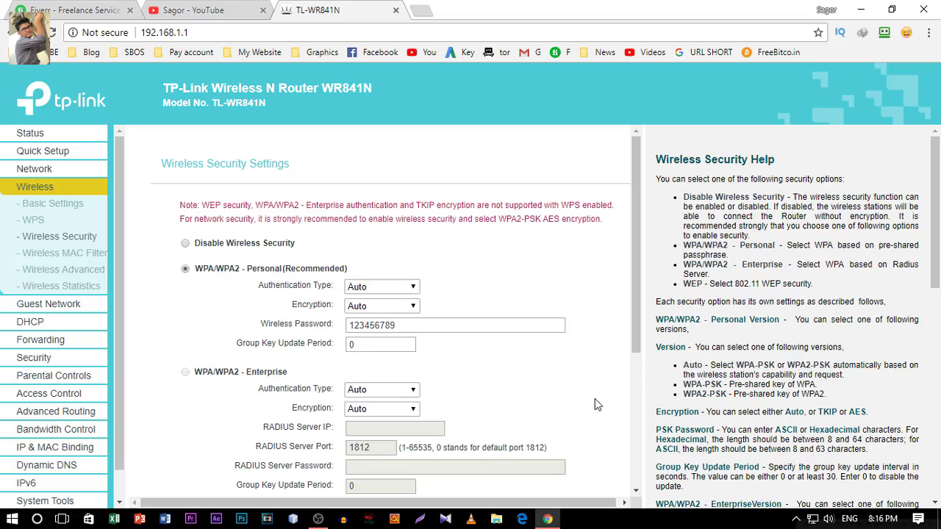
scroll(594, 399, down, 2)
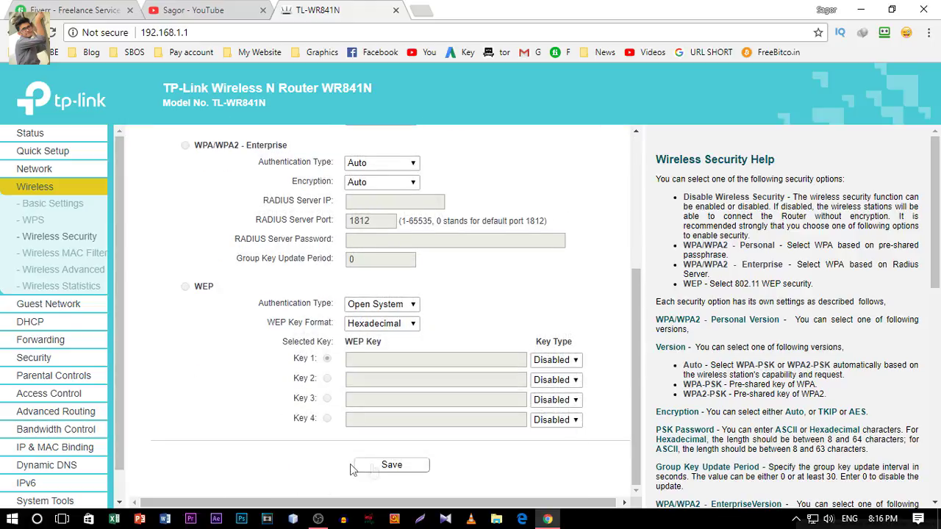
Save the new password, delete its last character, and save the security settings again.
click(392, 466)
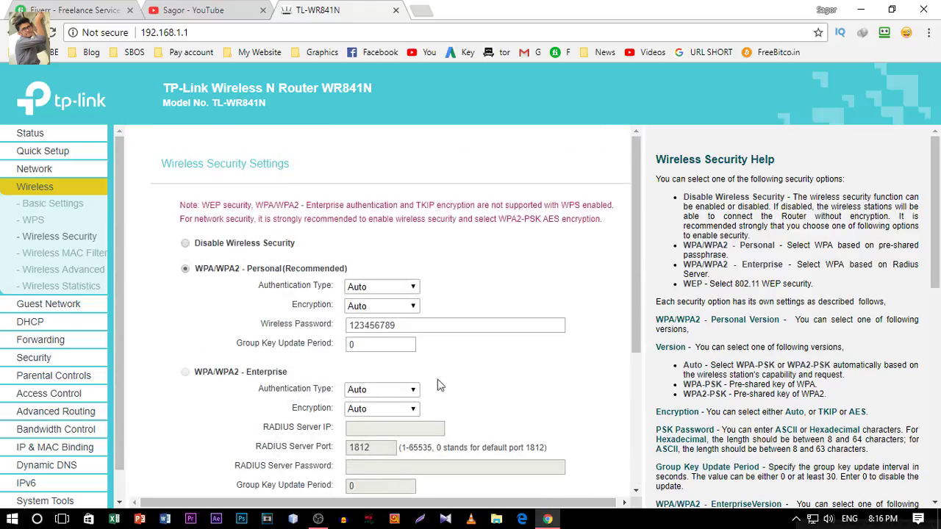
click(404, 332)
key(BackSpace)
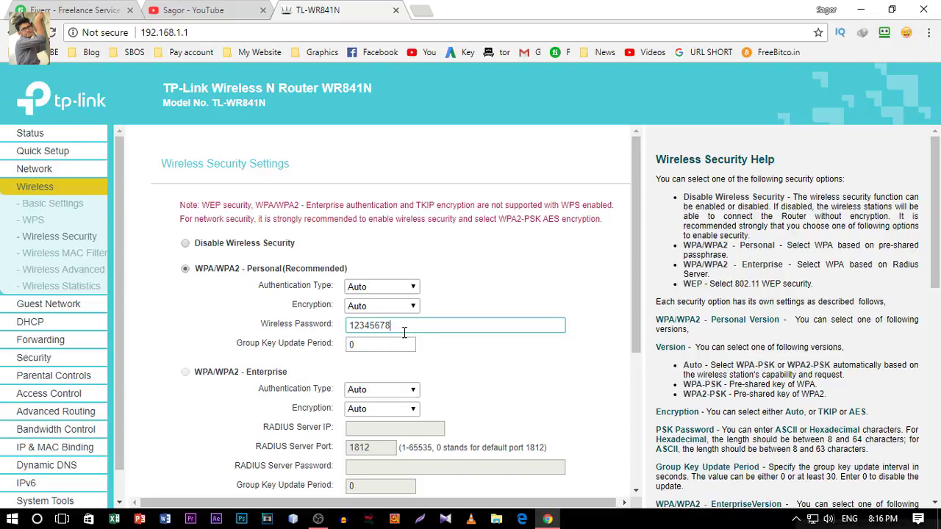
scroll(542, 380, down, 3)
click(412, 466)
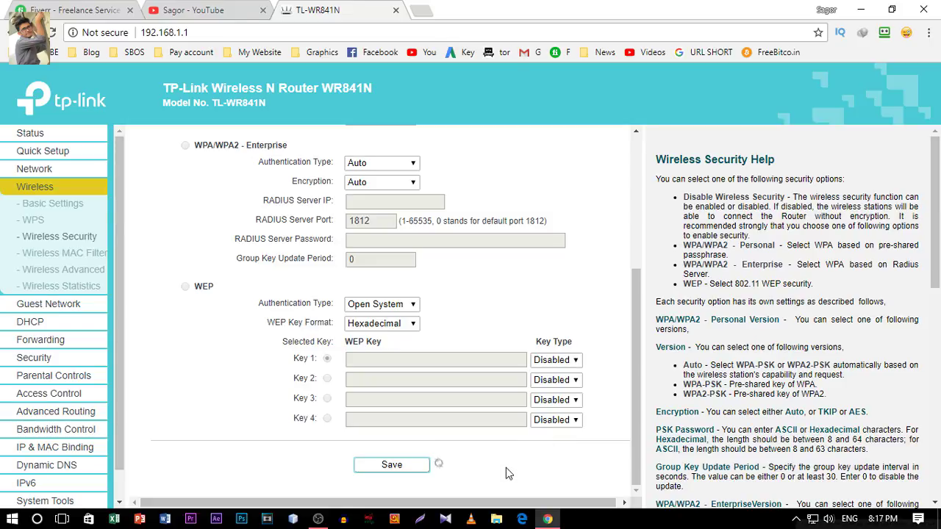
Confirm Basic Settings still shows Sagor, then review the Wireless Security page again.
scroll(567, 466, up, 3)
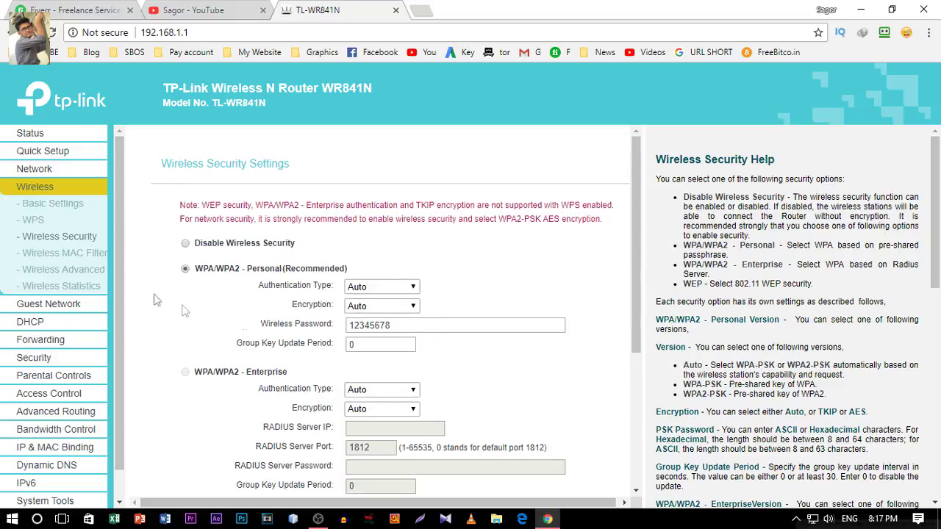
click(42, 203)
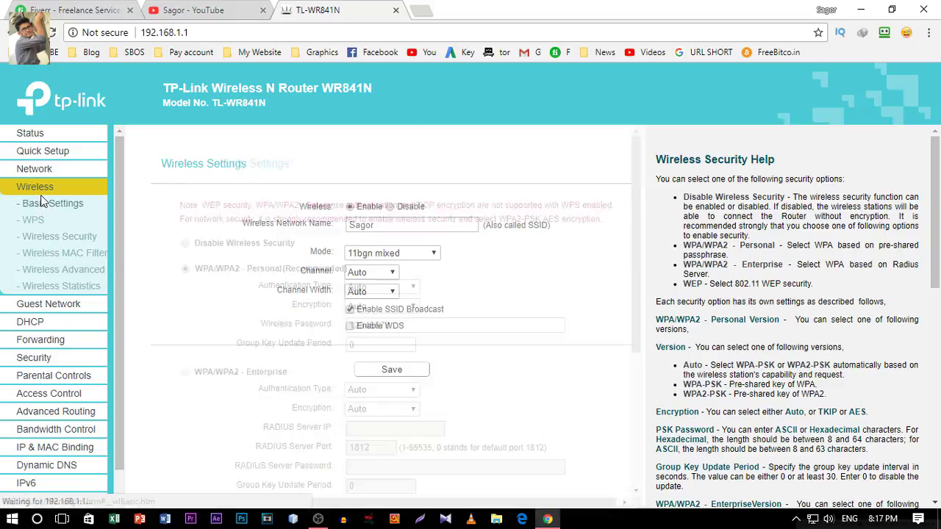
click(54, 237)
scroll(430, 314, down, 3)
scroll(447, 340, up, 3)
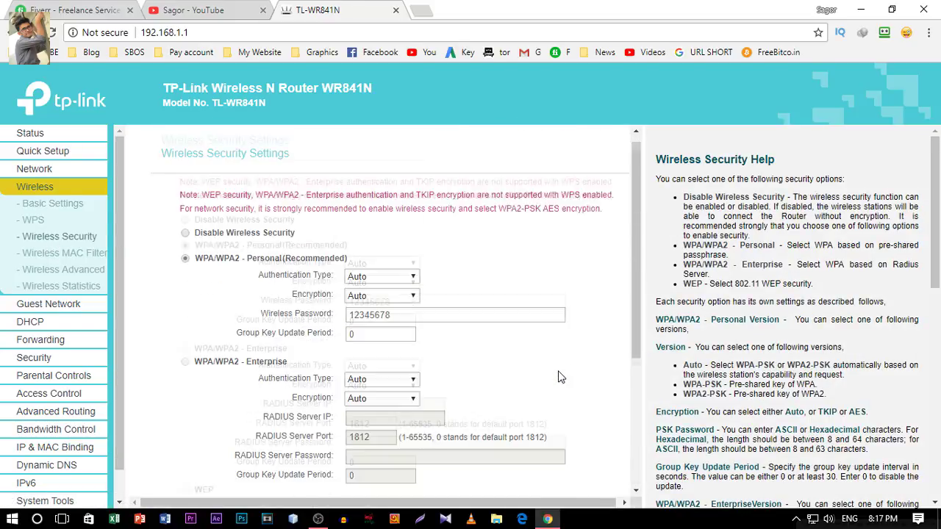
scroll(556, 393, down, 3)
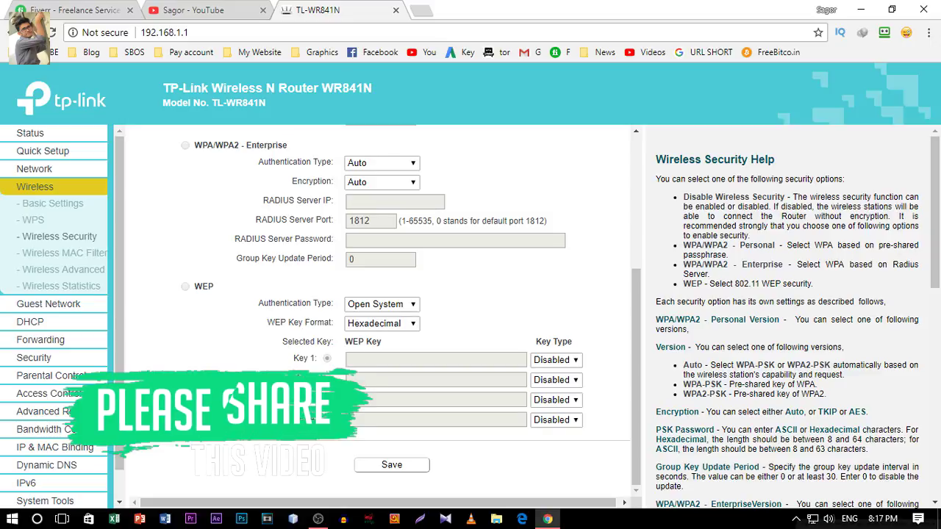
scroll(237, 379, up, 3)
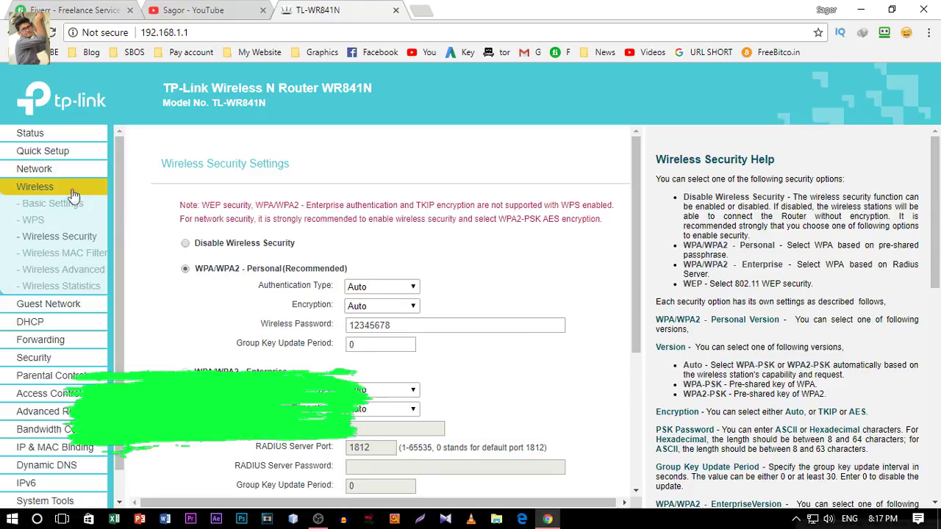
scroll(51, 338, down, 1)
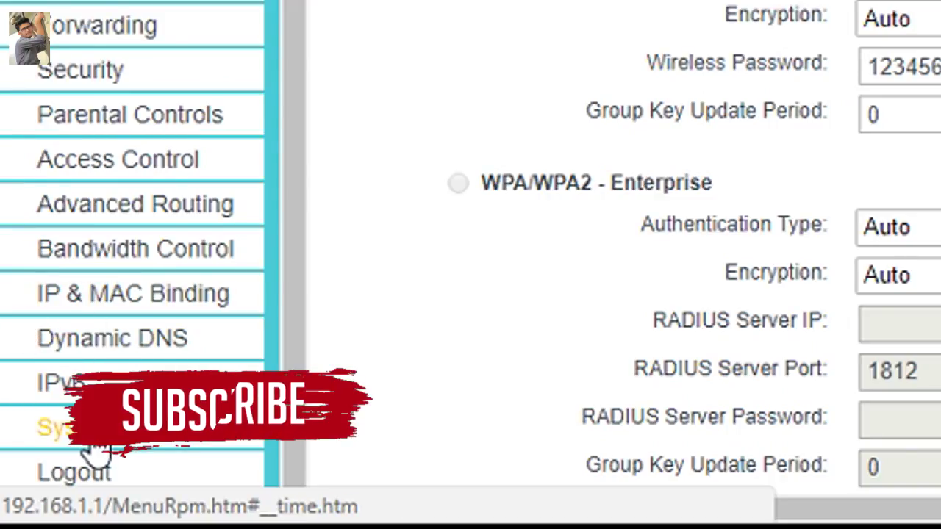
Reboot the router from System Tools > Reboot and confirm the prompt with OK.
click(88, 439)
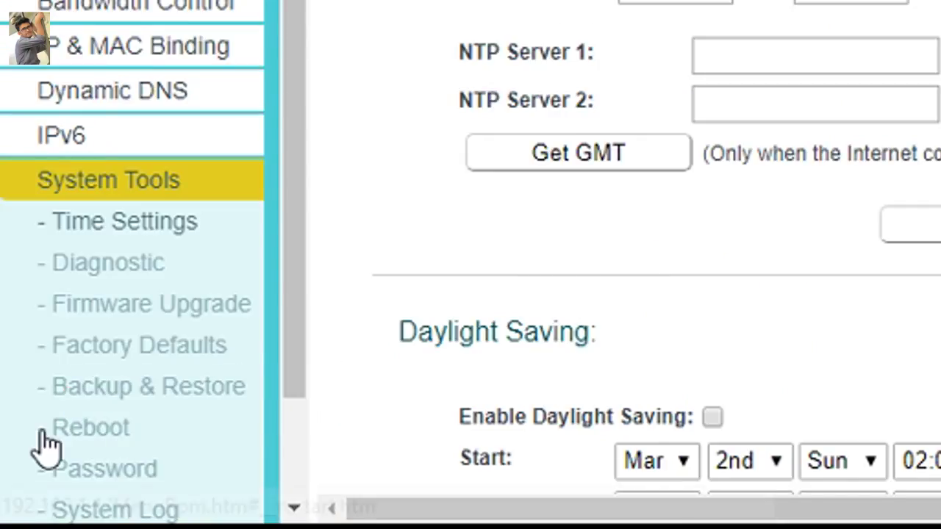
click(109, 428)
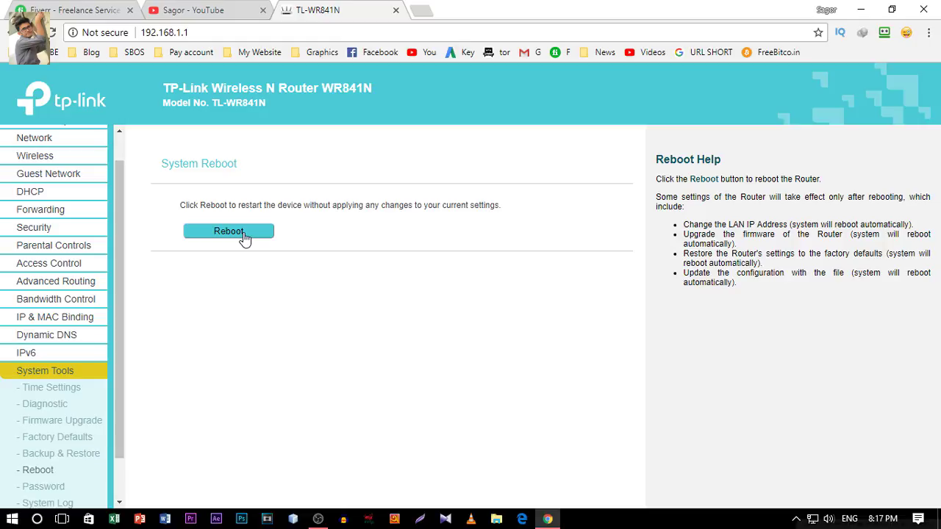
click(245, 235)
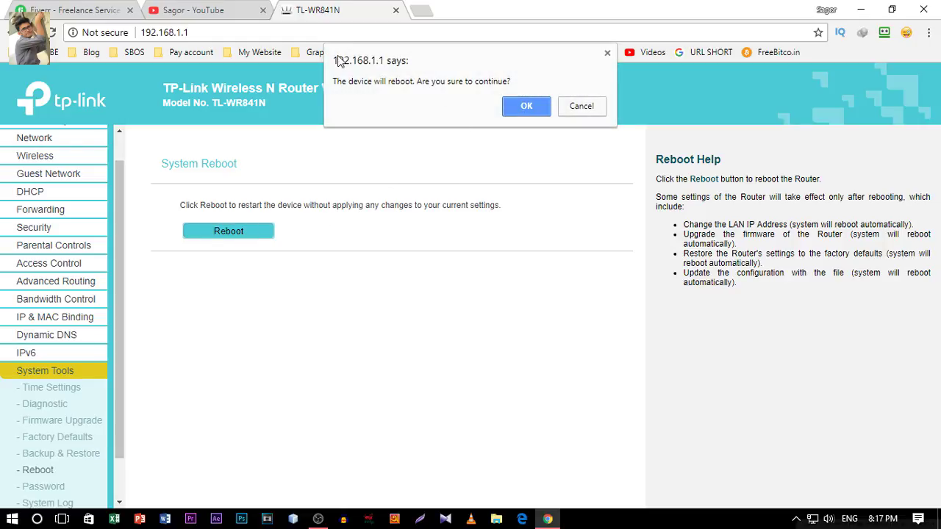
click(521, 106)
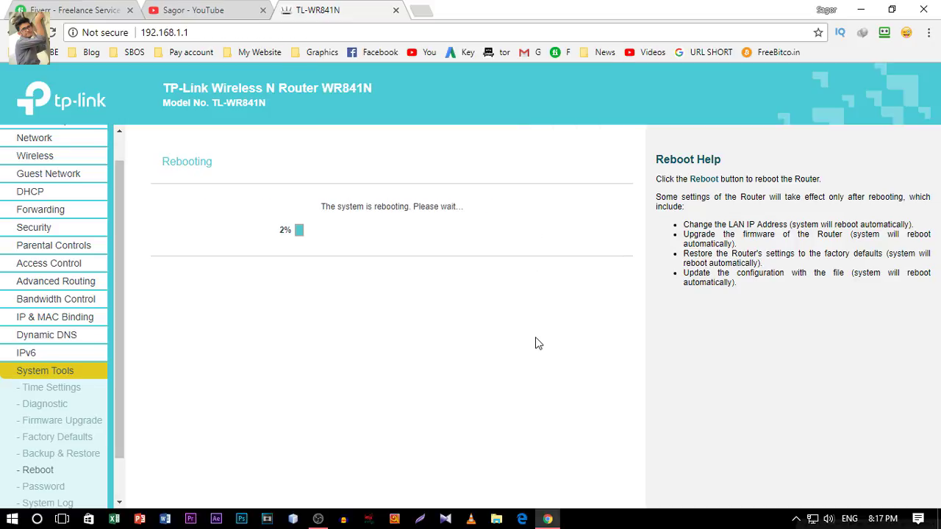